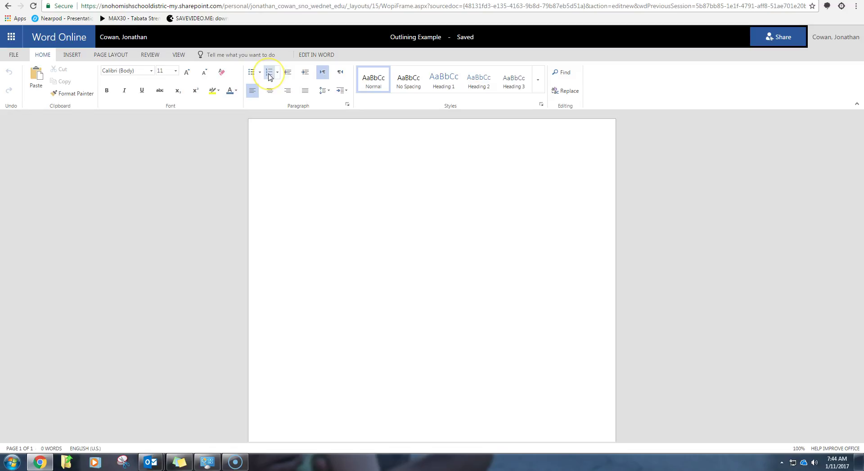
{"action": "left_click", "coordinate": [269, 72]}
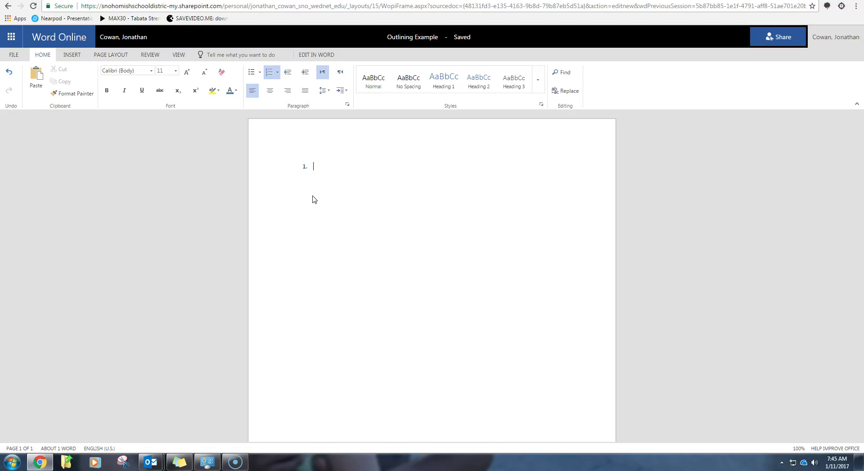
{"action": "left_click", "coordinate": [307, 167]}
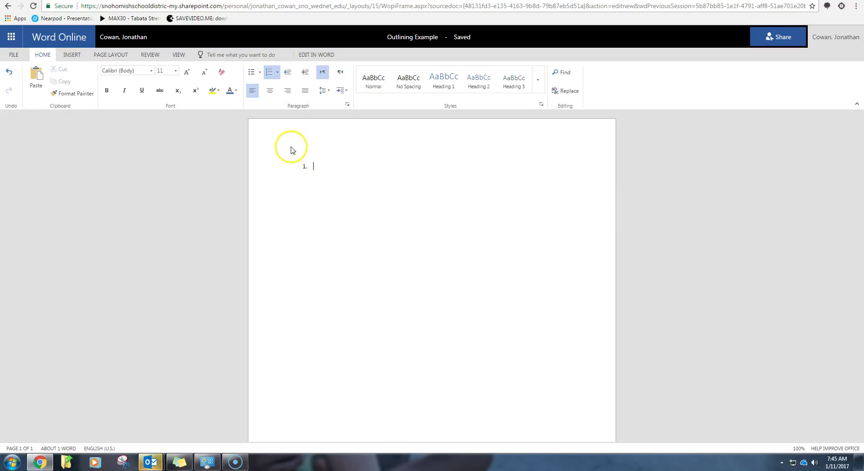
{"action": "key", "text": "BackSpace"}
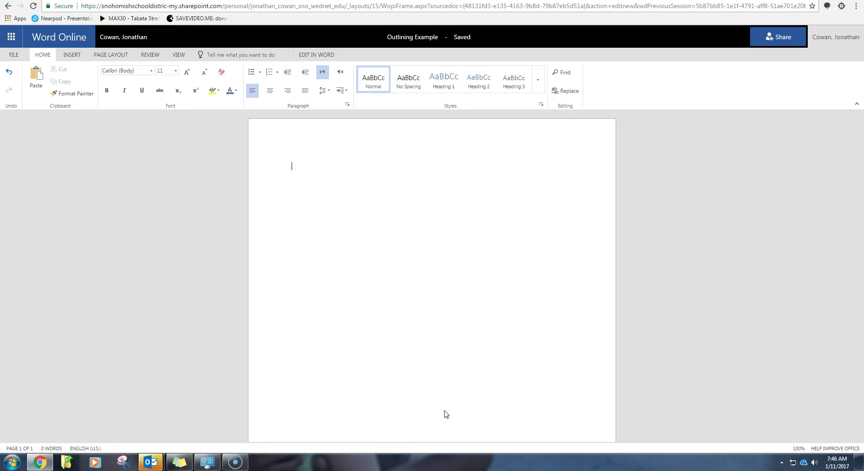
Step: Add the centred title "Things I Like" and left-align the line below it
{"action": "left_click", "coordinate": [270, 90]}
{"action": "type", "text": "Thing s I Like"}
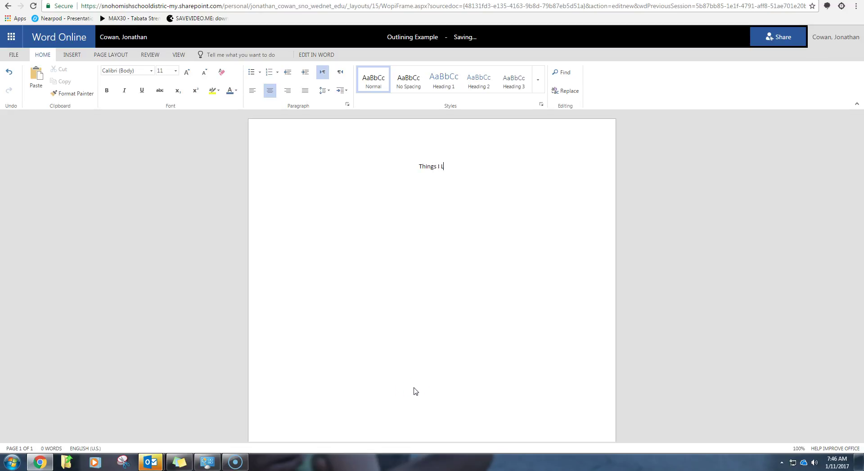
{"action": "left_click", "coordinate": [253, 91]}
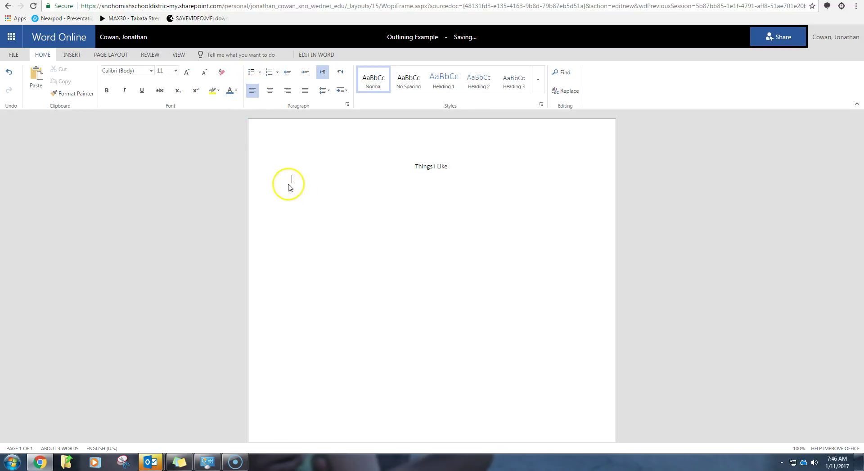
Step: Start a numbered list below the title with the items "Music" and "Food"
{"action": "left_click", "coordinate": [269, 72]}
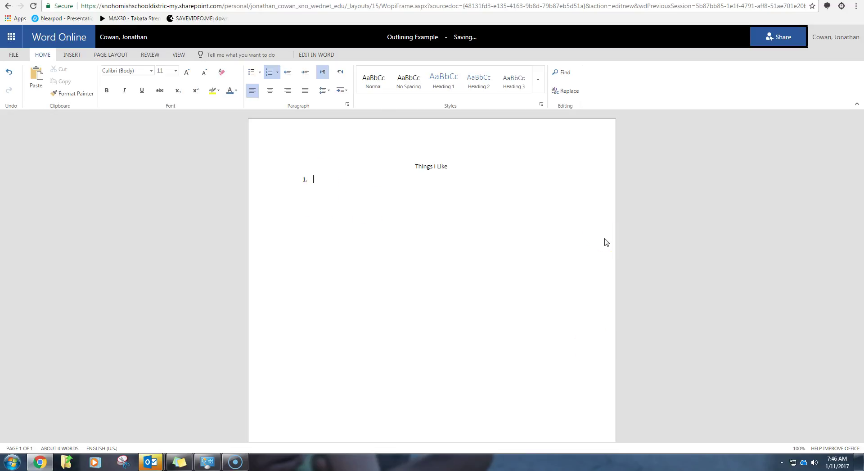
{"action": "type", "text": "Music"}
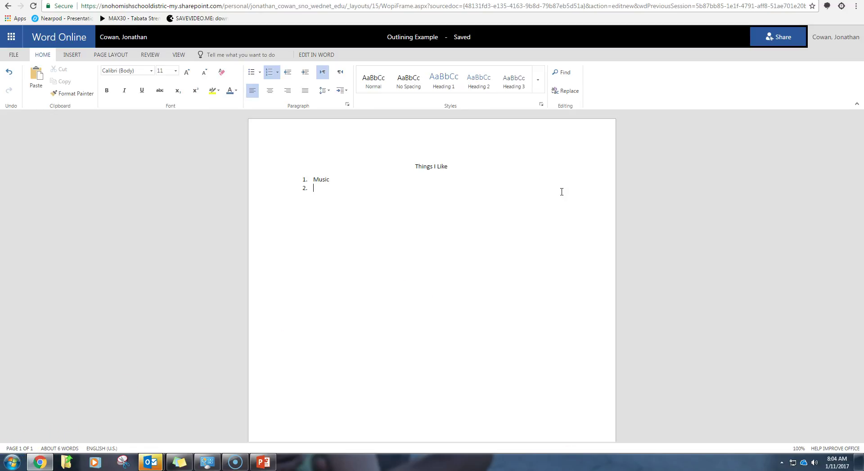
{"action": "left_click", "coordinate": [390, 183]}
{"action": "type", "text": "Food"}
Step: Replace the text of the first list item with "Good Music"
{"action": "double_click", "coordinate": [318, 178]}
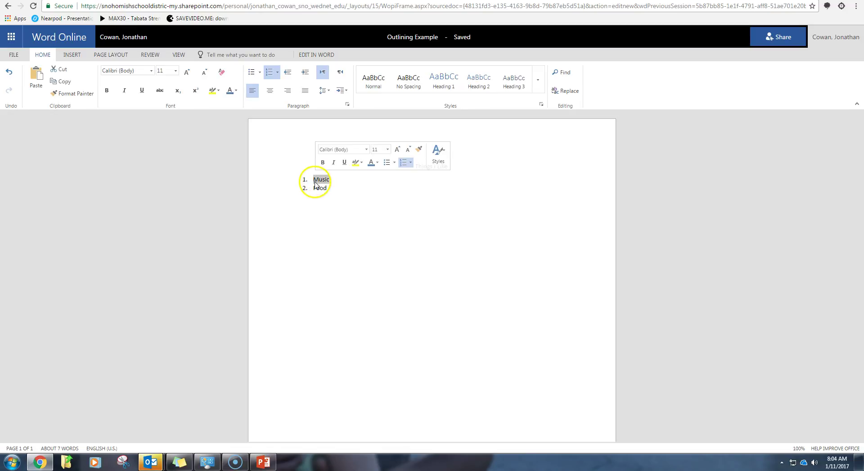
{"action": "type", "text": "cood Music"}
{"action": "left_click", "coordinate": [318, 179]}
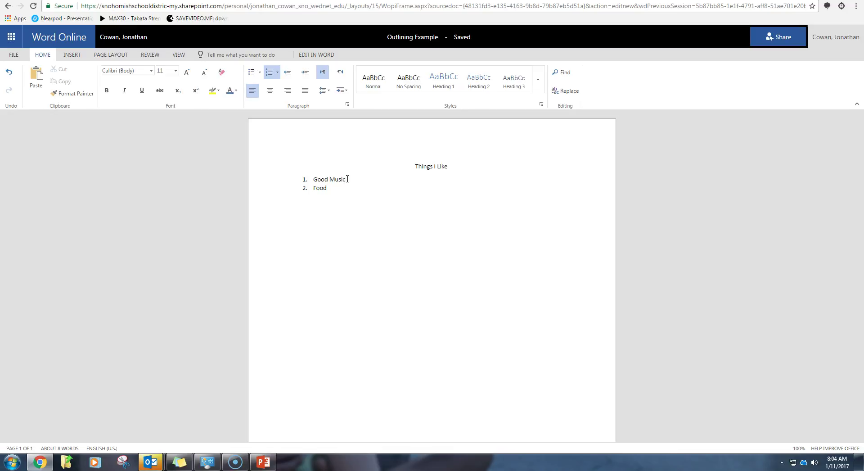
Step: Add the second-level items "Rap Music" and "Alt Country" under Good Music
{"action": "left_click", "coordinate": [353, 174]}
{"action": "key", "text": "Return"}
{"action": "key", "text": "Tab"}
{"action": "type", "text": "Rap Music"}
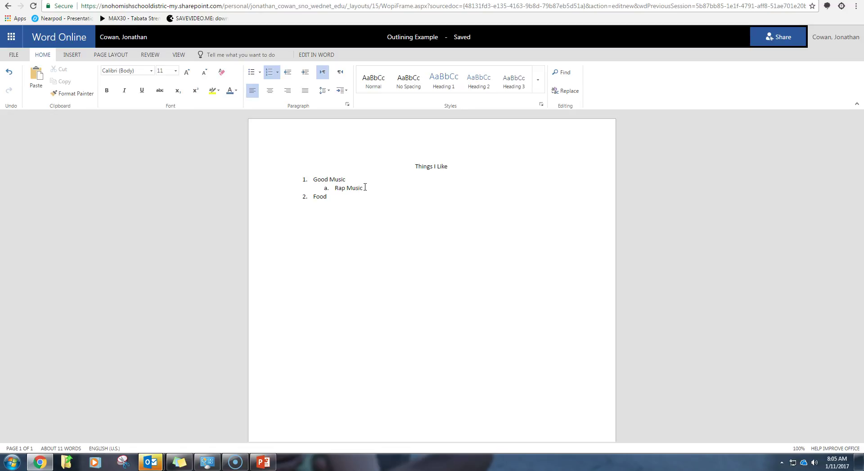
{"action": "key", "text": "Return"}
{"action": "type", "text": "Al Co"}
{"action": "type", "text": "lt Coun"}
{"action": "type", "text": "try"}
Step: Add the third-level items "Chance the Rapper" and "Drake" under Rap Music
{"action": "left_click", "coordinate": [396, 190]}
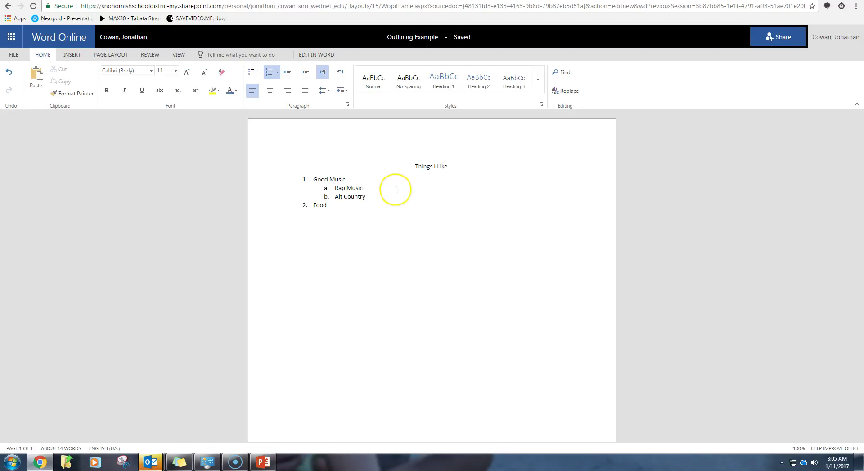
{"action": "key", "text": "Return"}
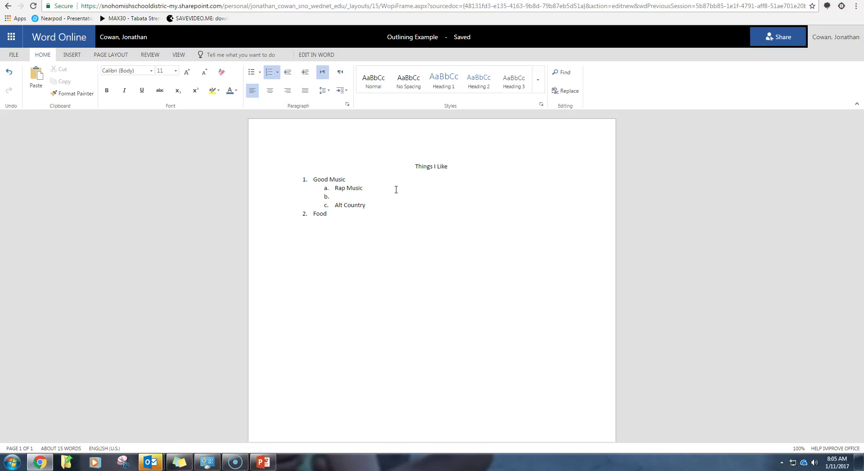
{"action": "key", "text": "Tab"}
{"action": "type", "text": "Chance the Rapper"}
{"action": "key", "text": "Return"}
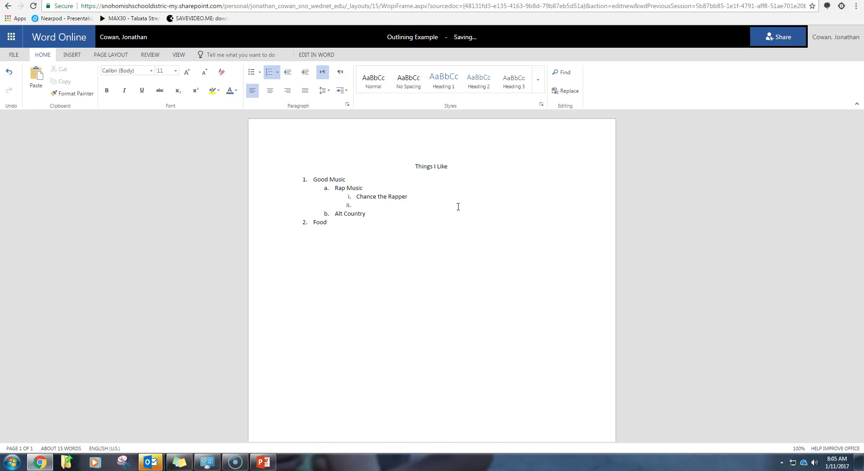
{"action": "type", "text": "Drake"}
{"action": "key", "text": "Return"}
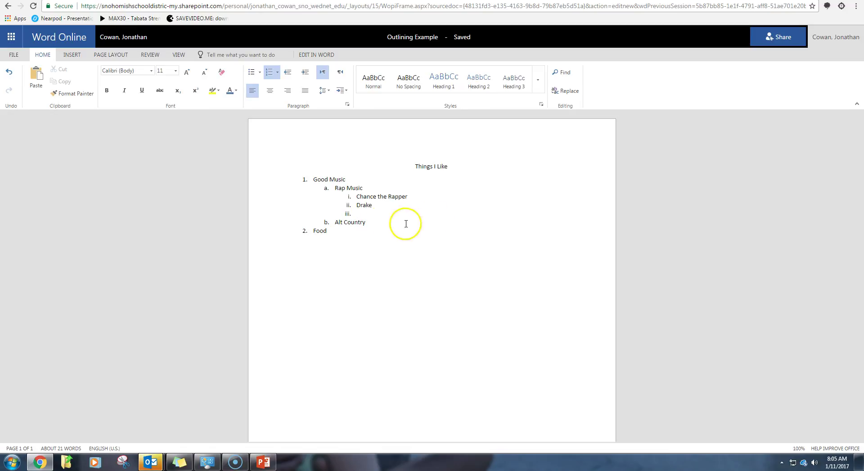
Step: Continue the Rap Music sub-list with "Kendrick Lamar", "Vince Staples" and "Danny Brown"
{"action": "left_click", "coordinate": [365, 215]}
{"action": "type", "text": "Kendrick Lamar"}
{"action": "key", "text": "Return"}
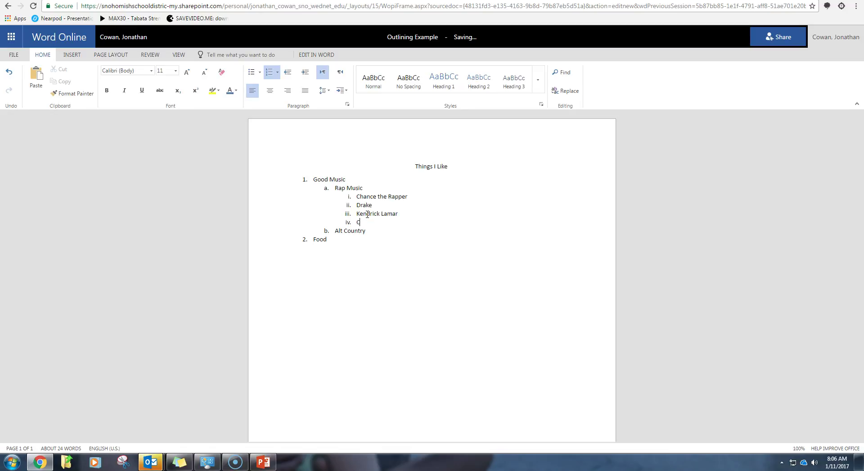
{"action": "type", "text": "Vince Staples"}
{"action": "key", "text": "Return"}
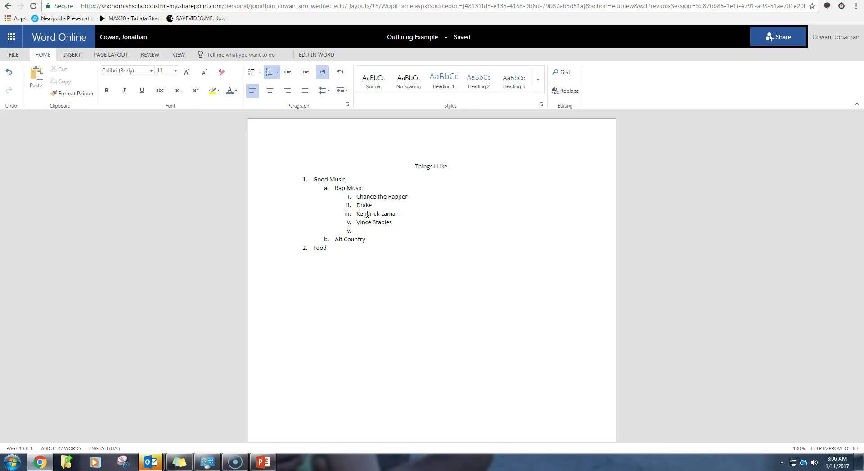
{"action": "type", "text": "Danny Brown"}
Step: Add the song title "All We Got", in quotation marks, as a fourth-level item under Chance the Rapper
{"action": "key", "text": "Return"}
{"action": "key", "text": "Tab"}
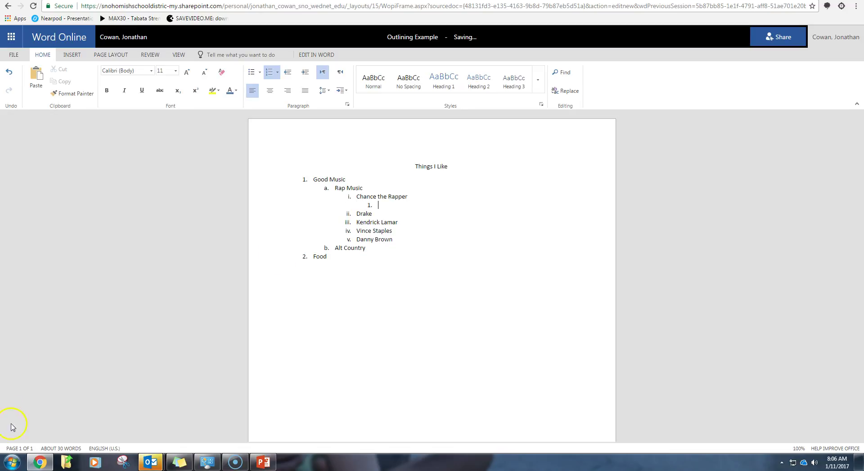
{"action": "type", "text": "\"All We Got\""}
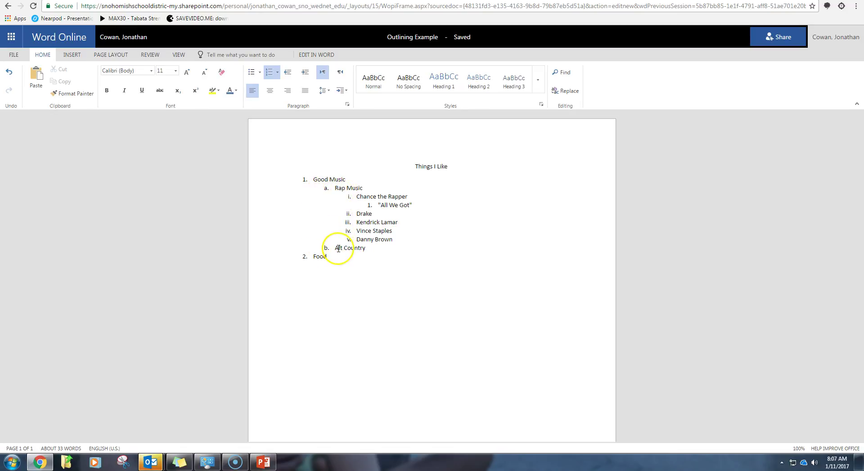
Step: Add the third-level items "Sturgill Simpson", "Kacey Musgraves" and "Drive By Truckers" under Alt Country
{"action": "left_click", "coordinate": [378, 248]}
{"action": "key", "text": "Return"}
{"action": "key", "text": "Tab"}
{"action": "type", "text": "Stur"}
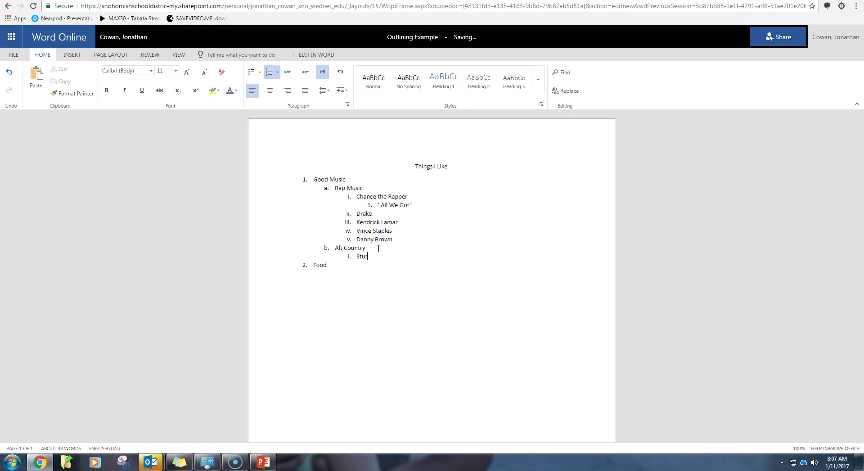
{"action": "type", "text": "gill Simpson"}
{"action": "key", "text": "Return"}
{"action": "type", "text": "Kacy"}
{"action": "key", "text": "BackSpace"}
{"action": "type", "text": "ey Musgraves"}
{"action": "key", "text": "Return"}
{"action": "type", "text": "Drive By Truckers"}
Step: Add "Duck" as a second-level item under Food
{"action": "left_click", "coordinate": [329, 282]}
{"action": "key", "text": "Return"}
{"action": "key", "text": "Tab"}
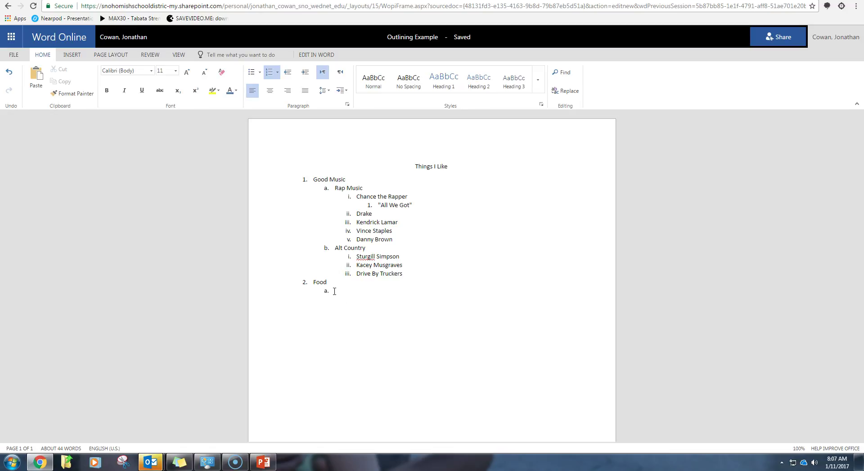
{"action": "type", "text": "Duck"}
Step: Add the third-level items "Duck Confit", "Duck breast cooked medium rare" and "Duck Curry" under Duck
{"action": "key", "text": "Return"}
{"action": "key", "text": "Tab"}
{"action": "type", "text": "Duck Confit"}
{"action": "key", "text": "Return"}
{"action": "type", "text": "Duck breast cooked me"}
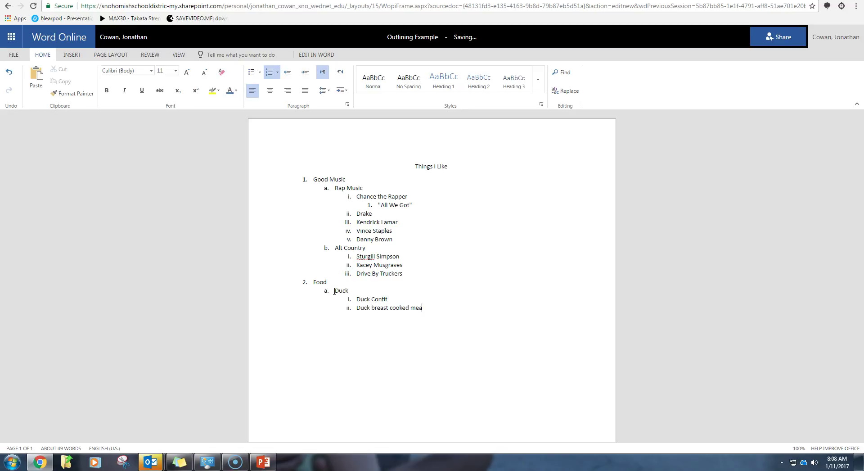
{"action": "type", "text": "dium re"}
{"action": "key", "text": "BackSpace"}
{"action": "type", "text": "ara"}
{"action": "key", "text": "Return"}
{"action": "left_click", "coordinate": [367, 320]}
{"action": "type", "text": "Duck Curry"}
Step: Add the second-level item "Vegitarian" under Food, with "Potato Burritos" nested one level below it
{"action": "key", "text": "Return"}
{"action": "key", "text": "shift+Tab"}
{"action": "type", "text": "Vegitarian"}
{"action": "key", "text": "Return"}
{"action": "type", "text": "Potato Burritos"}
Step: Correct the spelling of the item above Potato Burritos to "Vegetarian"
{"action": "left_click", "coordinate": [352, 328]}
{"action": "right_click", "coordinate": [352, 326]}
{"action": "left_click", "coordinate": [405, 177]}
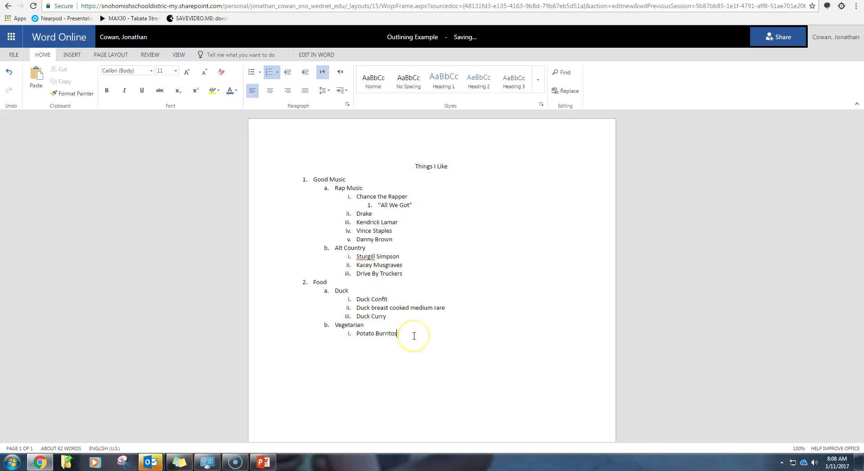
{"action": "key", "text": "Return"}
{"action": "key", "text": "Tab"}
{"action": "left_click", "coordinate": [395, 345]}
{"action": "type", "text": "http://allrecipes.com/recipe/13954/addictive-sweet-potato-burritos/"}
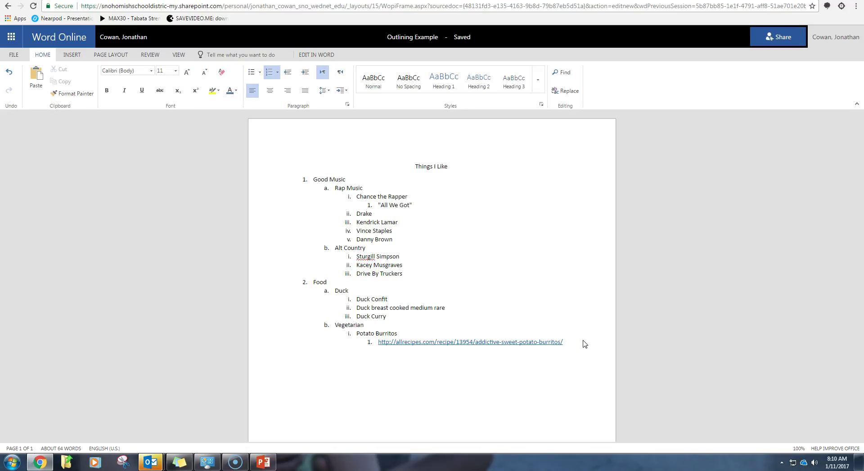
Step: Add "Mountain Biking" as a new top-level item at the end of the outline
{"action": "key", "text": "Return"}
{"action": "key", "text": "shift+Tab"}
{"action": "key", "text": "shift+Tab"}
{"action": "key", "text": "shift+Tab"}
{"action": "type", "text": "Mountain Biking"}
{"action": "left_click", "coordinate": [361, 350]}
{"action": "left_click", "coordinate": [26, 450]}
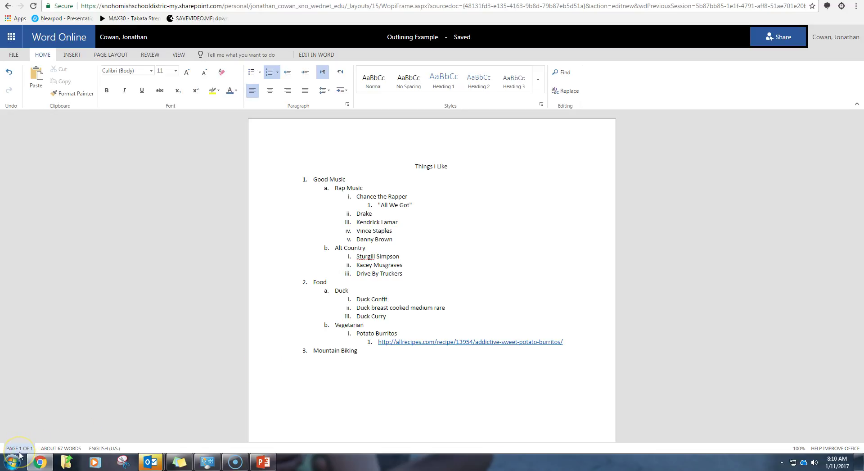